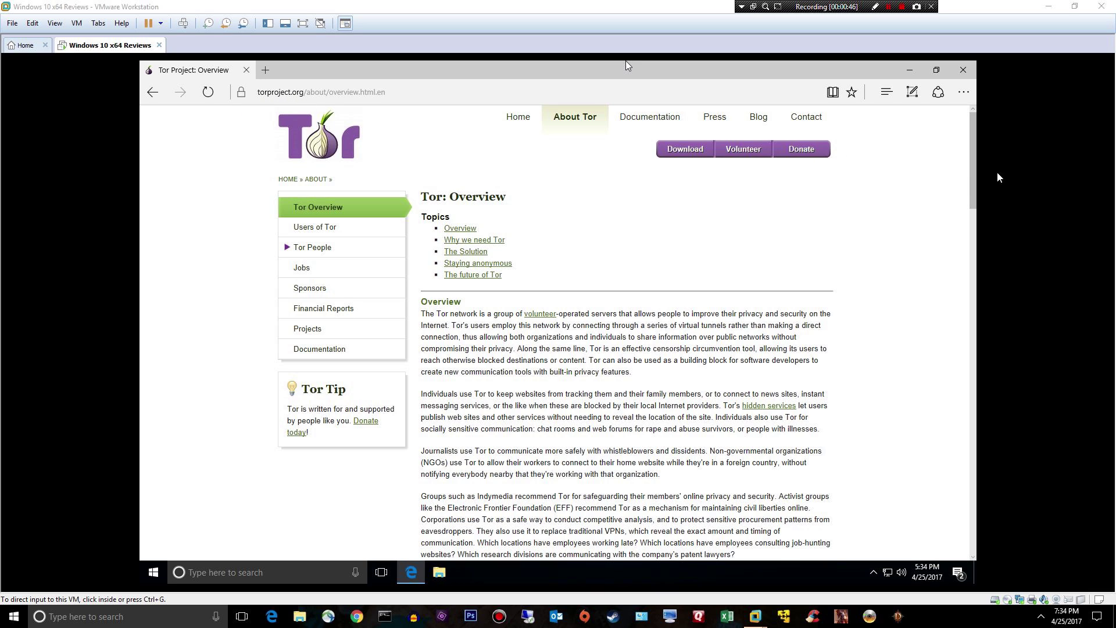
Read the Tor overview page, examining the three "How Tor Works" diagrams and their explanations.
left_click_drag(971, 162, 965, 304)
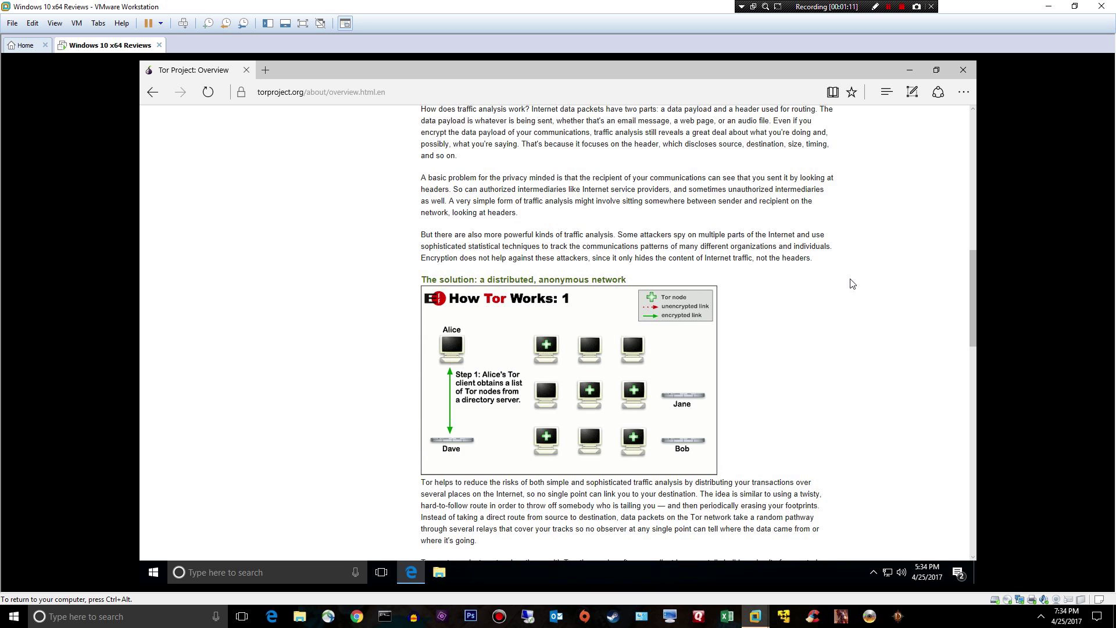
scroll(850, 285, "down", 1)
scroll(850, 285, "down", 1)
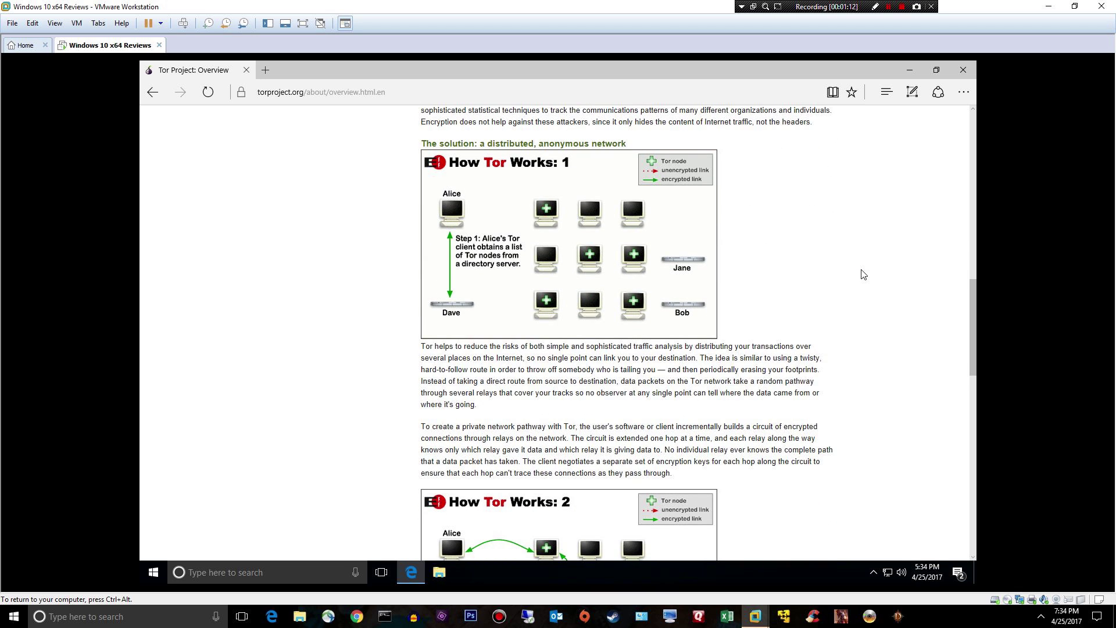
scroll(864, 274, "down", 2)
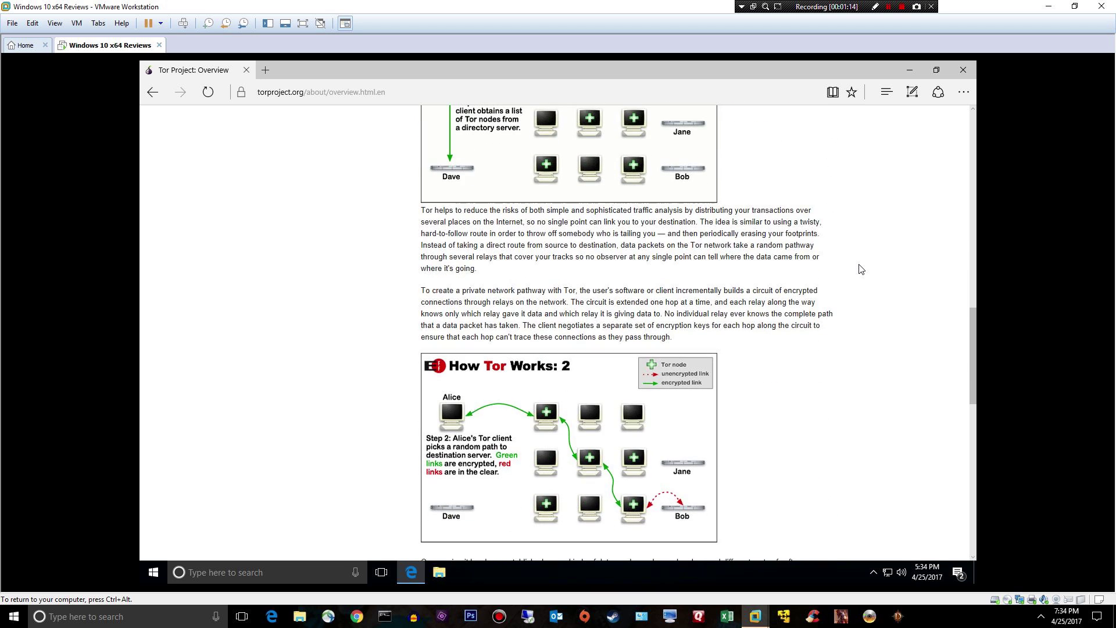
scroll(861, 269, "down", 1)
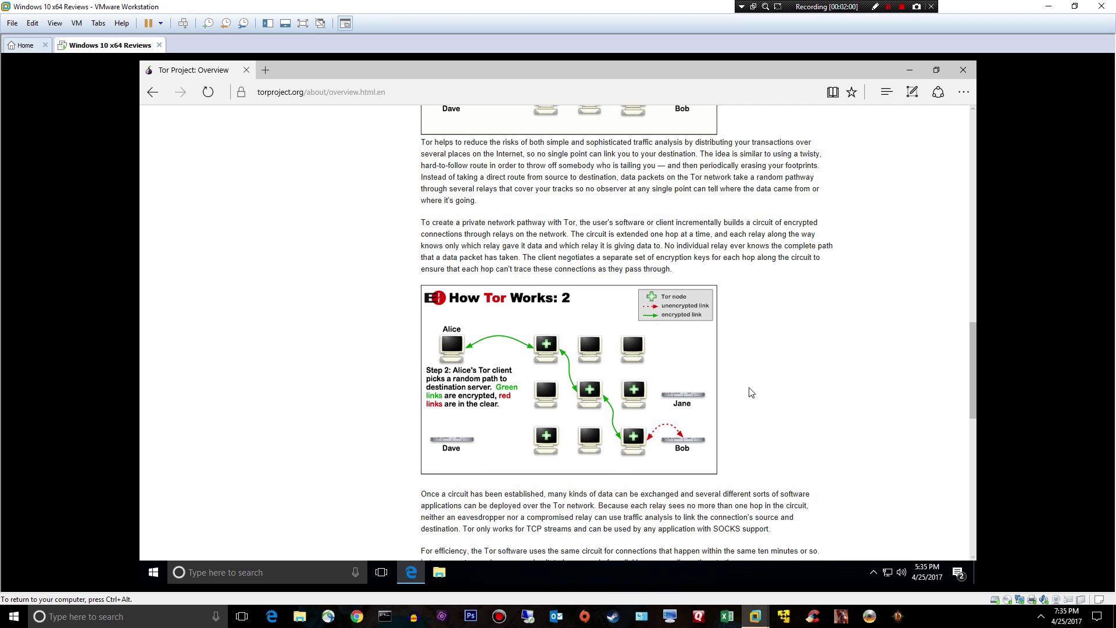
scroll(795, 363, "down", 1)
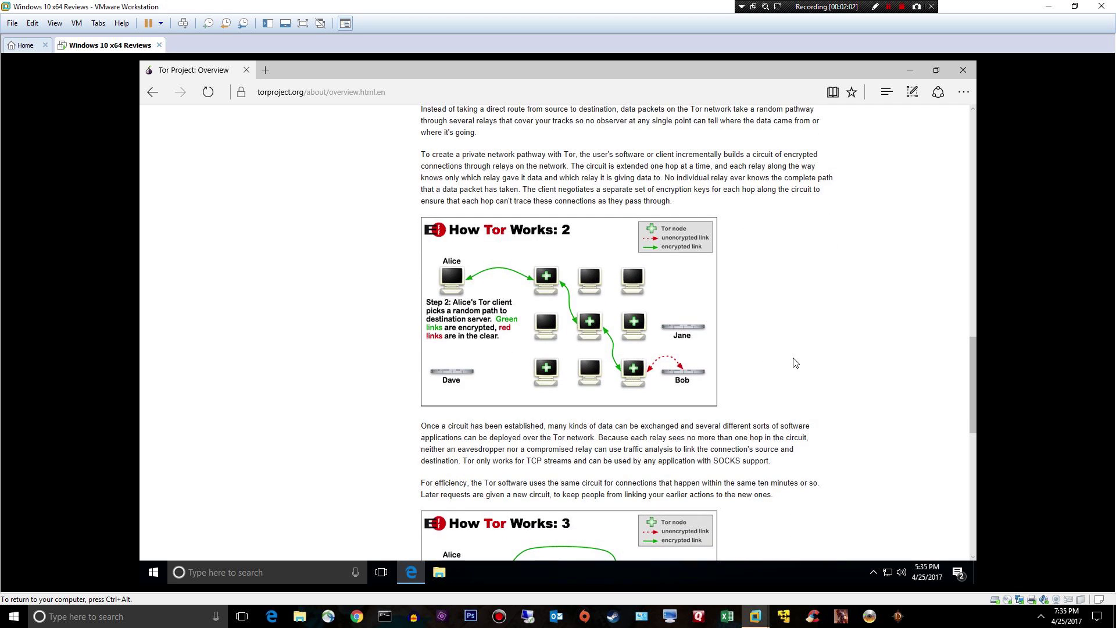
scroll(835, 344, "down", 2)
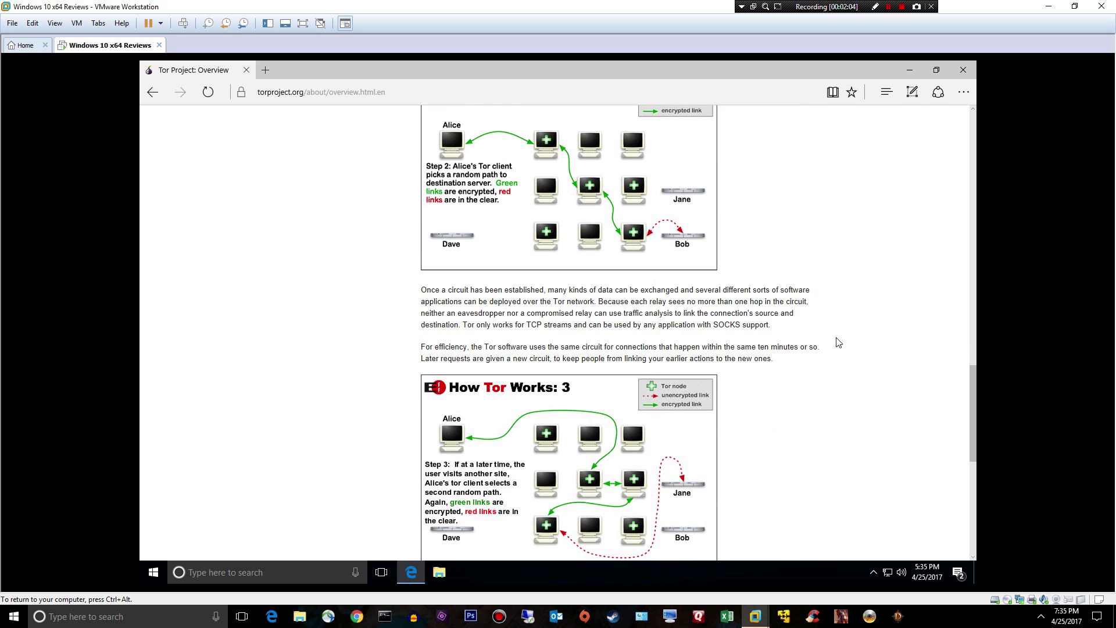
scroll(842, 340, "down", 1)
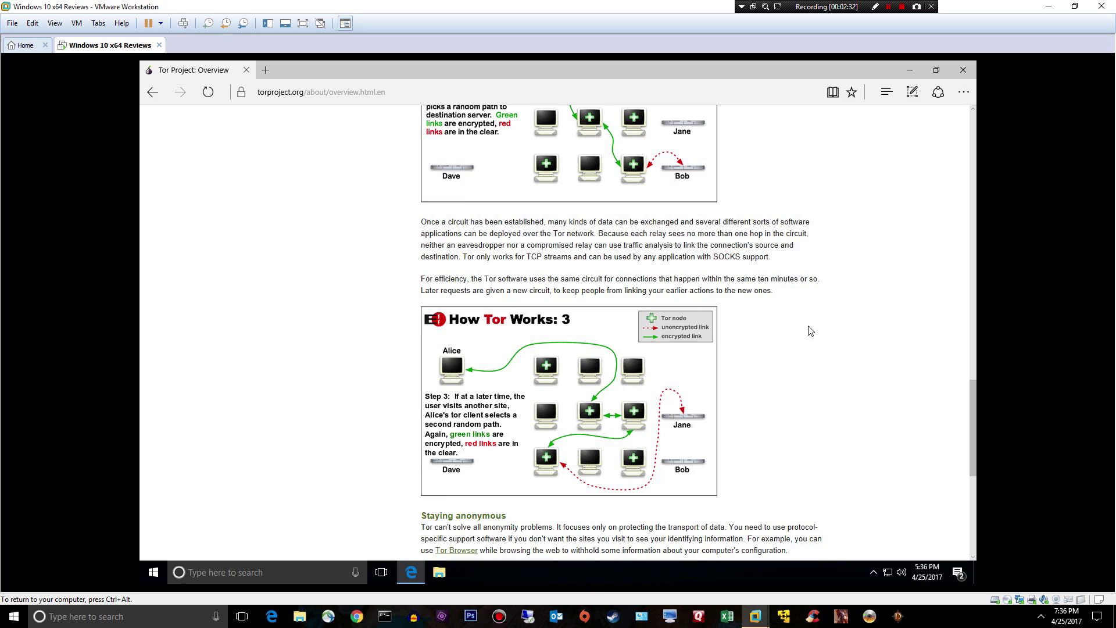
scroll(796, 298, "up", 3)
scroll(793, 296, "up", 15)
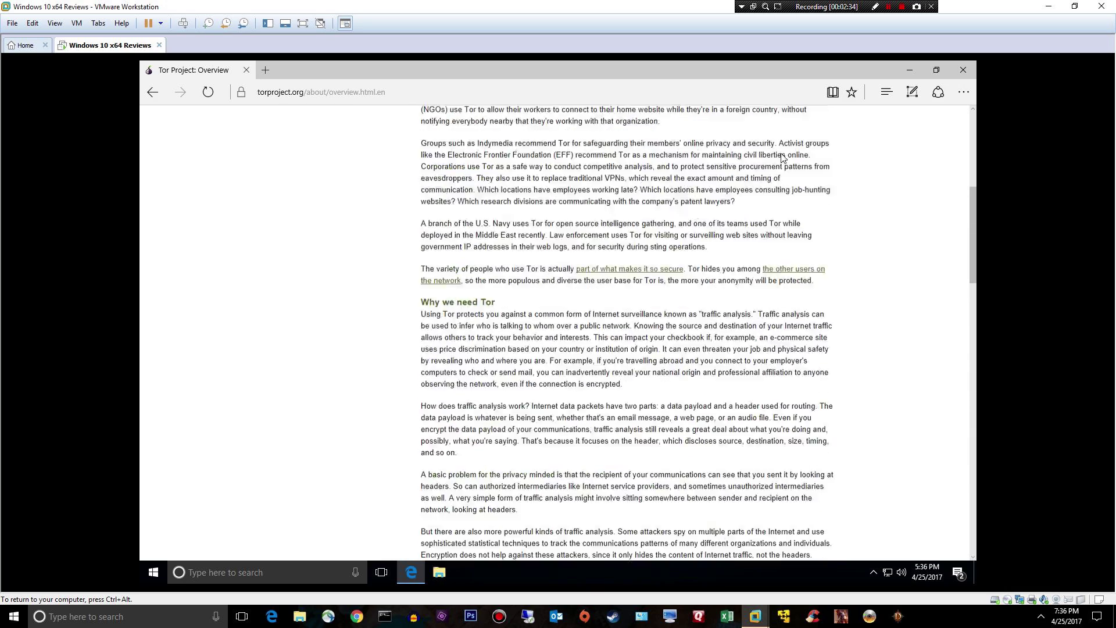
Highlight the full web address of the Tor overview page.
left_click(368, 89)
left_click(427, 91)
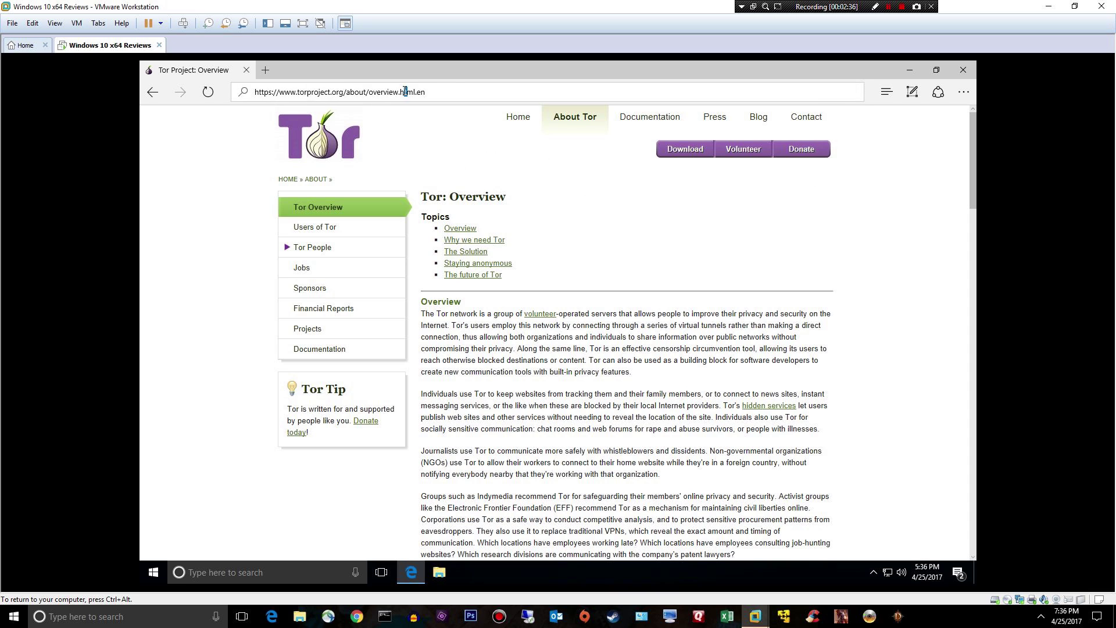
left_click_drag(455, 91, 209, 116)
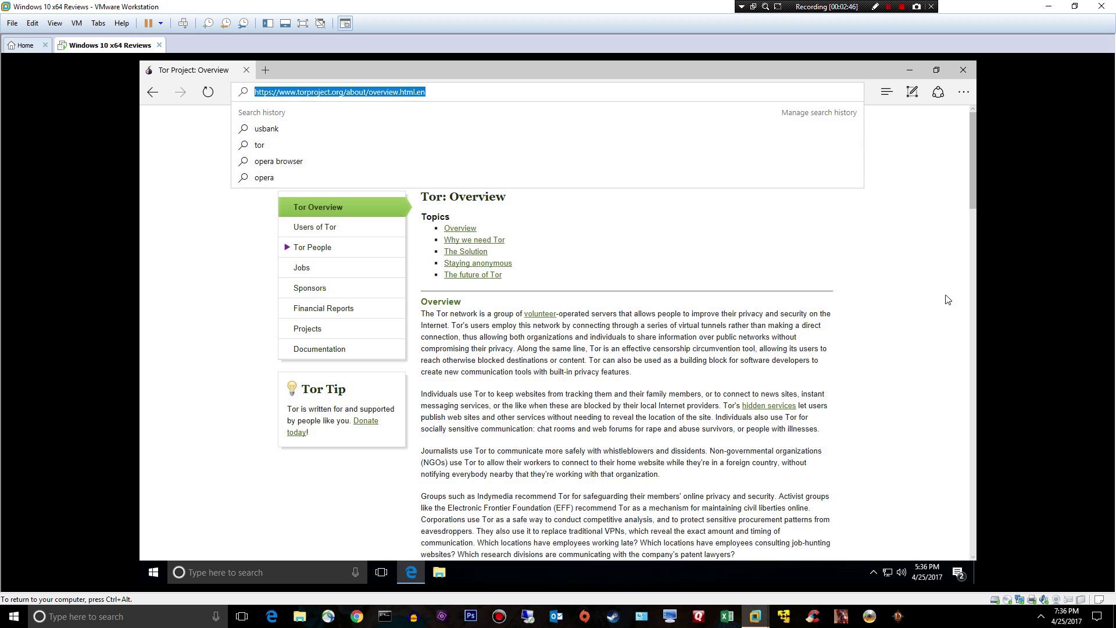
left_click(930, 249)
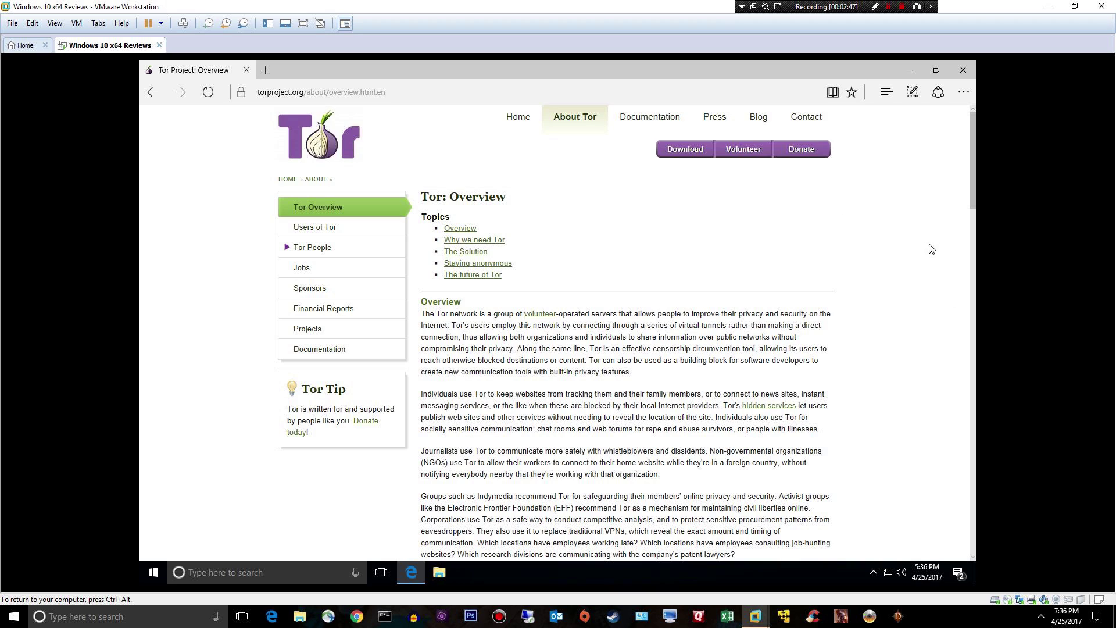
Download the English Tor Browser 6.5.2 installer for Windows from the Tor download page and run it.
left_click(685, 152)
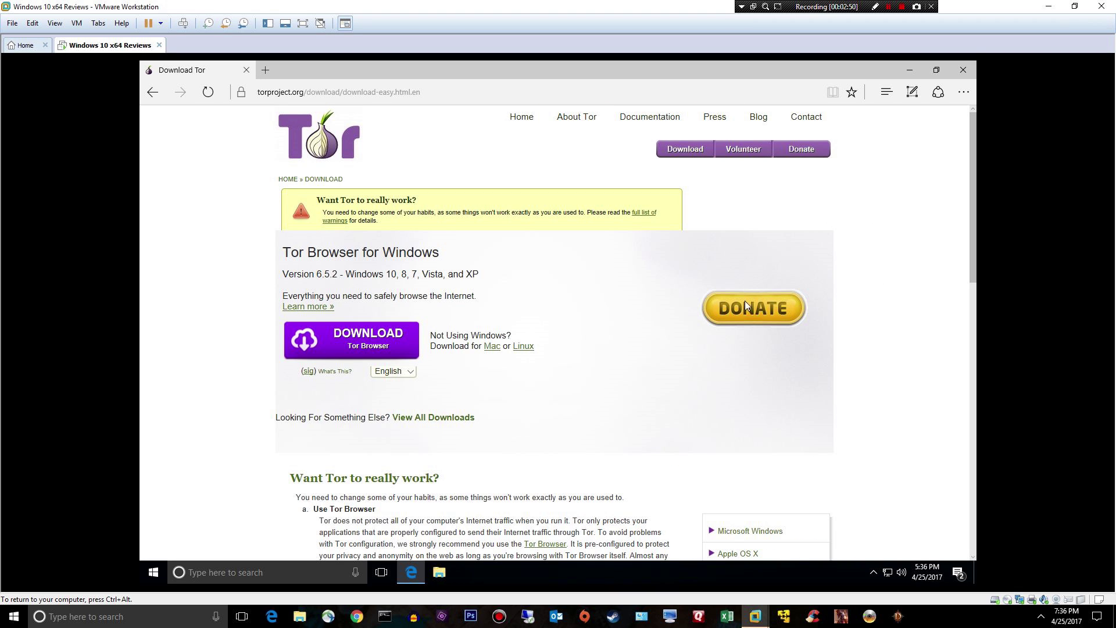
left_click(305, 342)
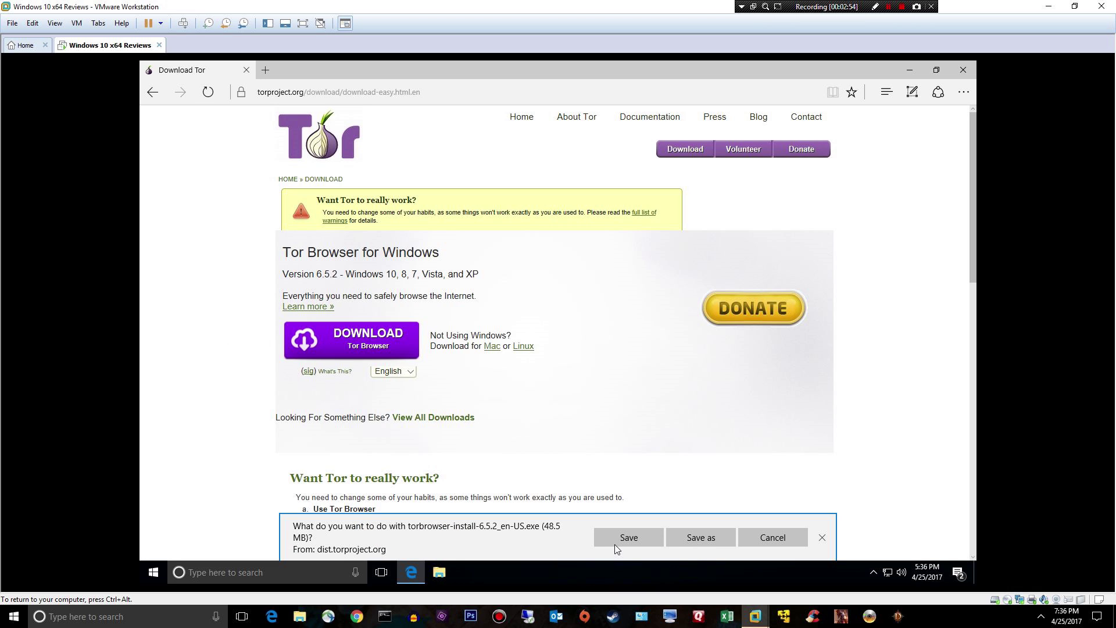
left_click(615, 537)
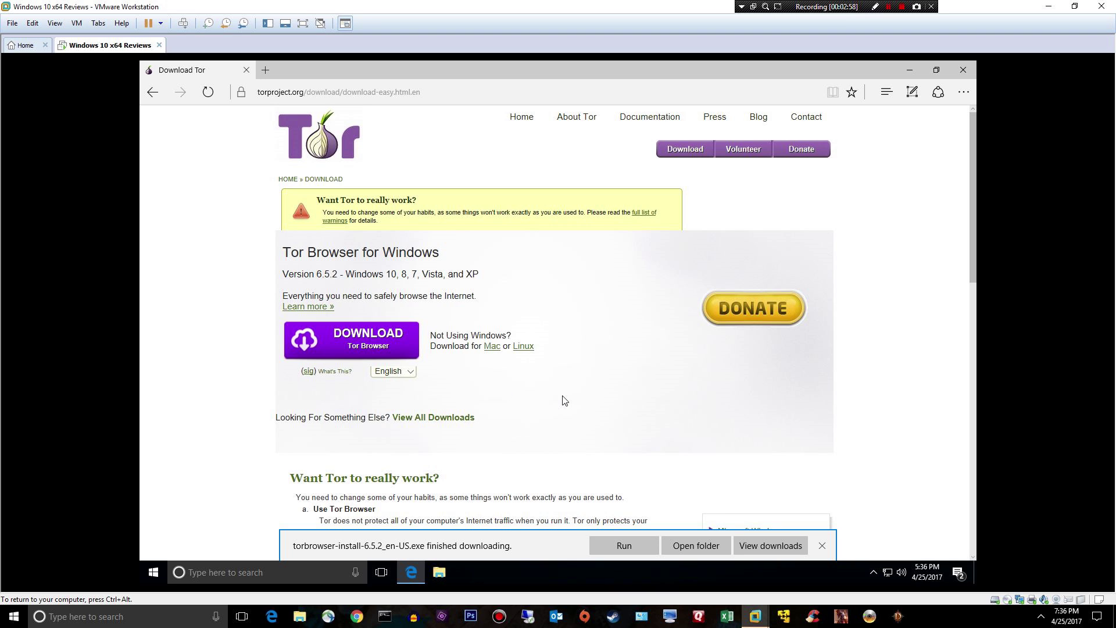
left_click(609, 545)
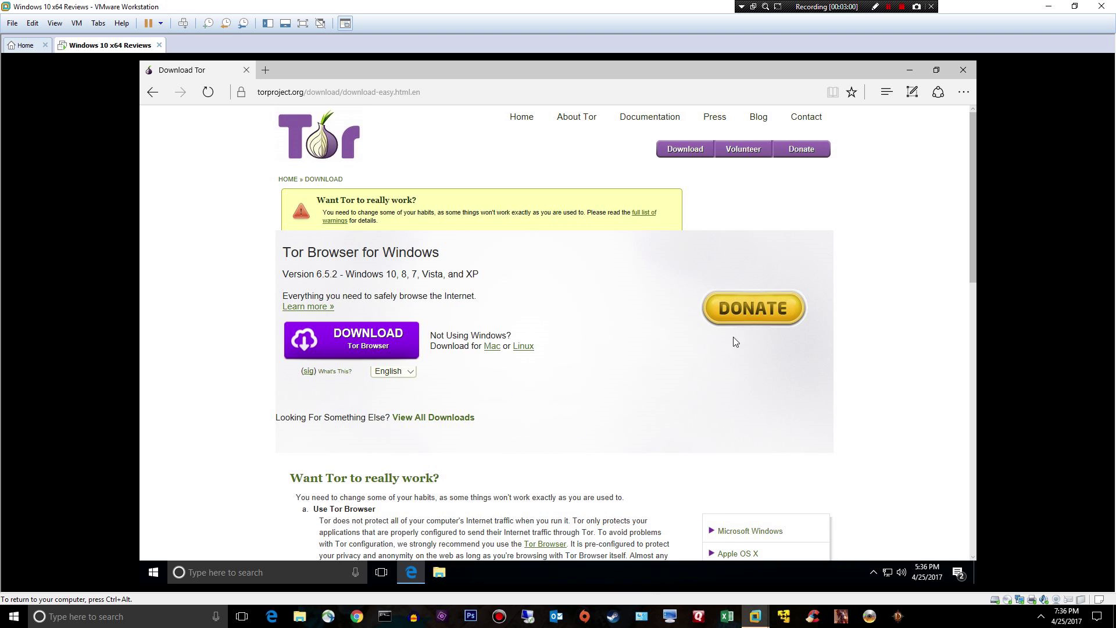
Install Tor Browser in English, keeping the Start Menu and Desktop shortcuts and launching it on completion.
left_click(907, 79)
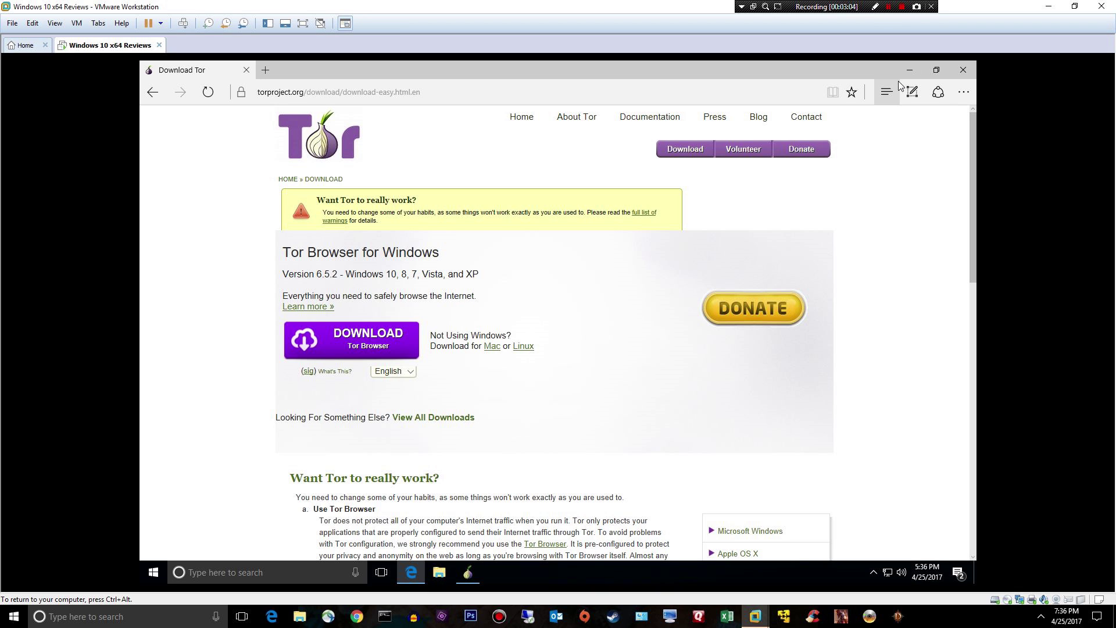
left_click(911, 75)
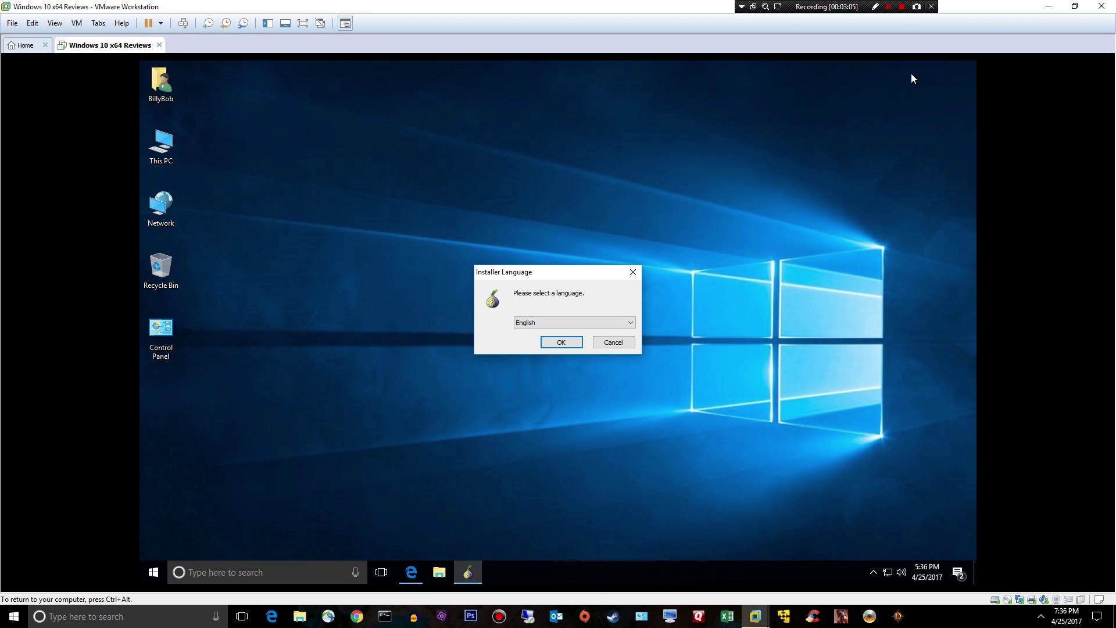
left_click(562, 341)
left_click(629, 413)
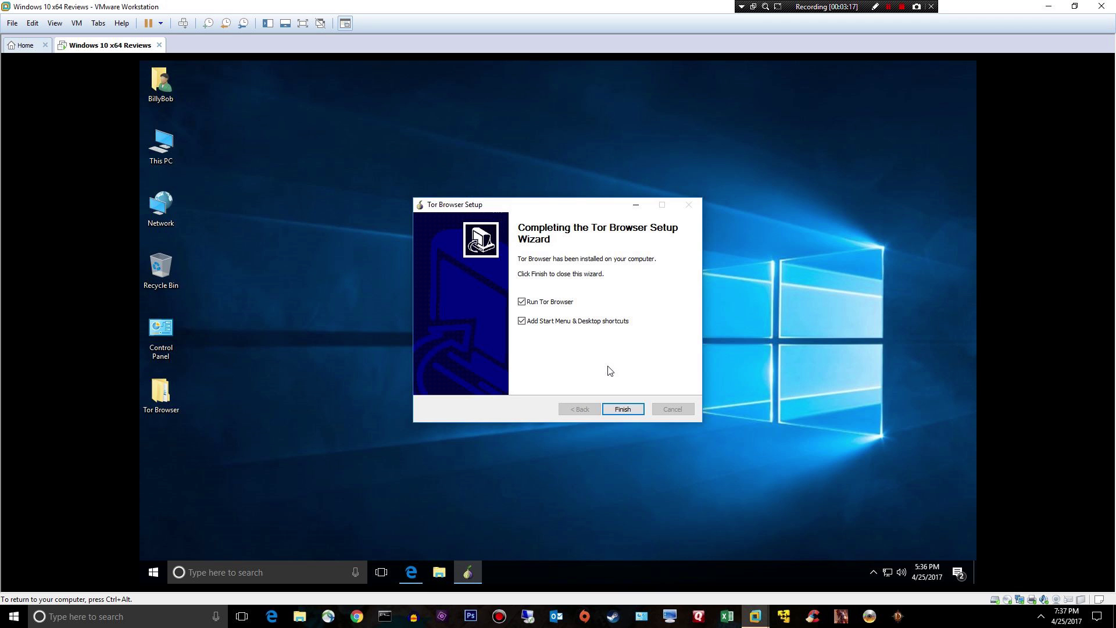
left_click(523, 322)
left_click(537, 323)
left_click(623, 410)
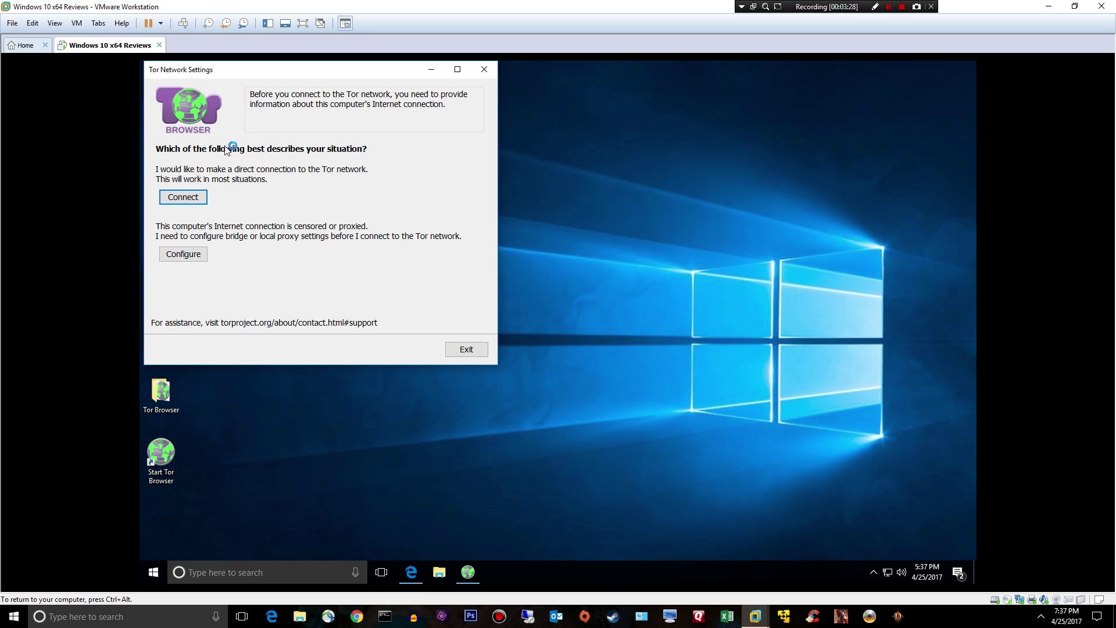
Connect directly to the Tor network and move the Tor Browser window toward the middle of the desktop.
left_click_drag(234, 74, 349, 85)
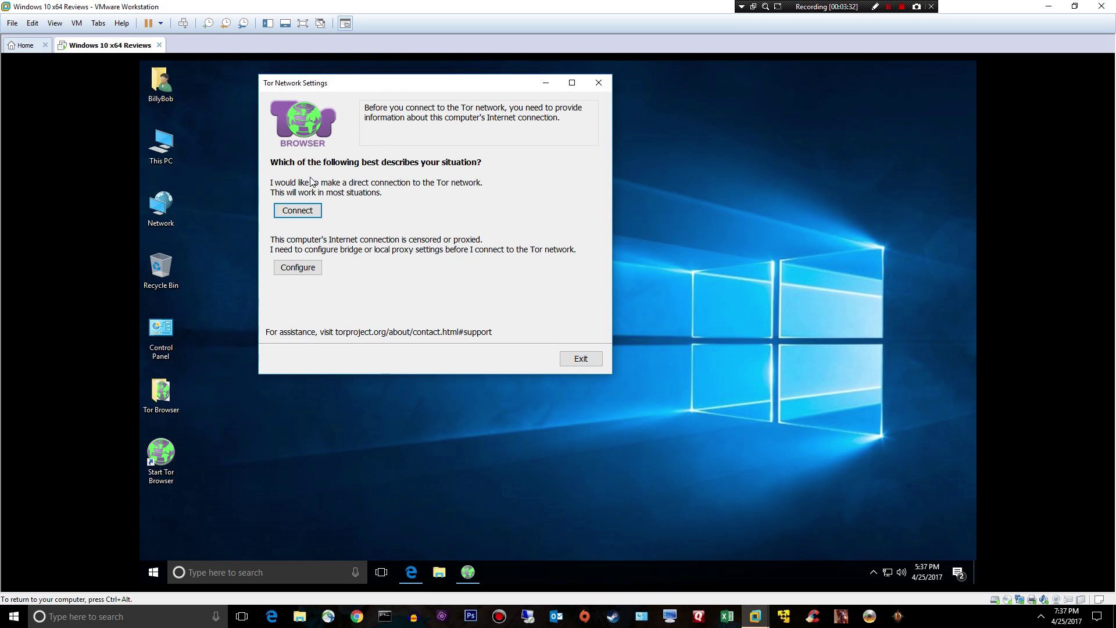
left_click(294, 212)
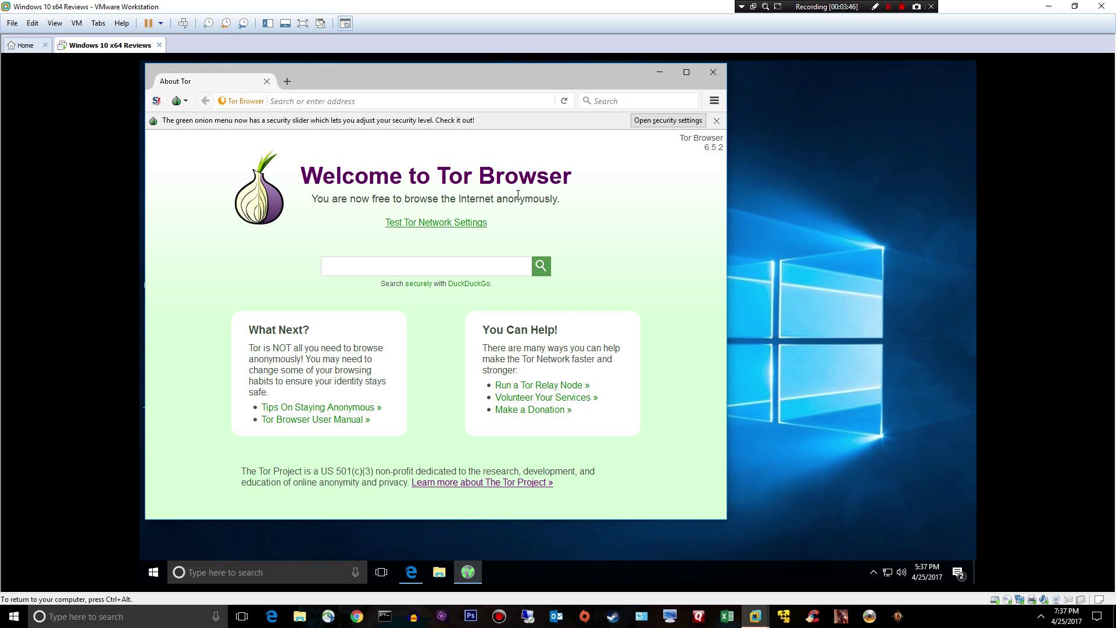
left_click_drag(531, 79, 653, 102)
left_click(541, 123)
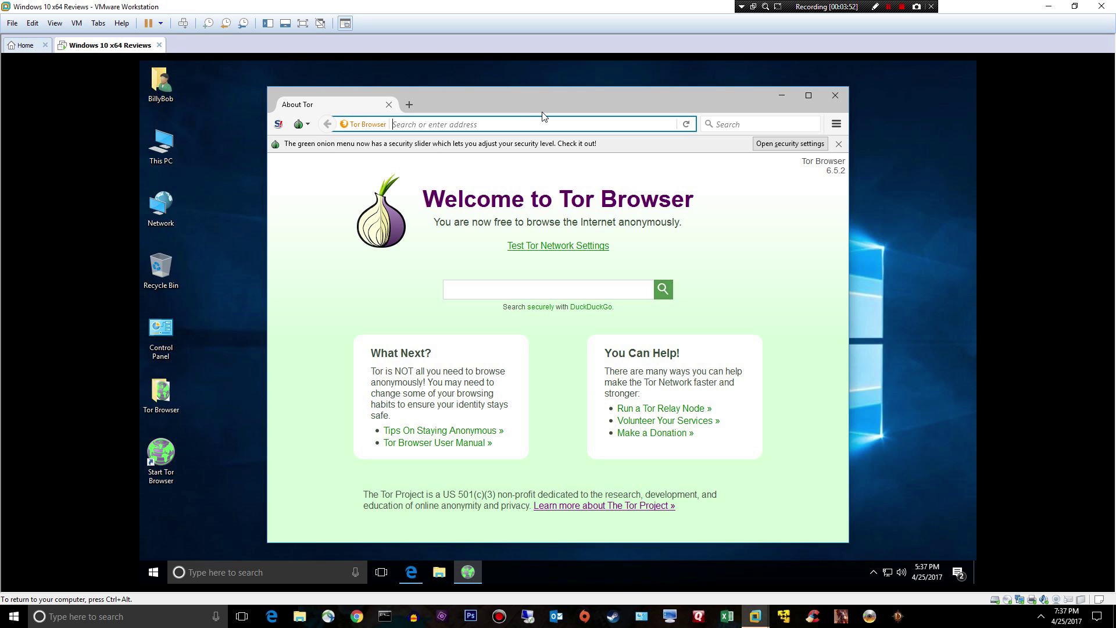
type("i")
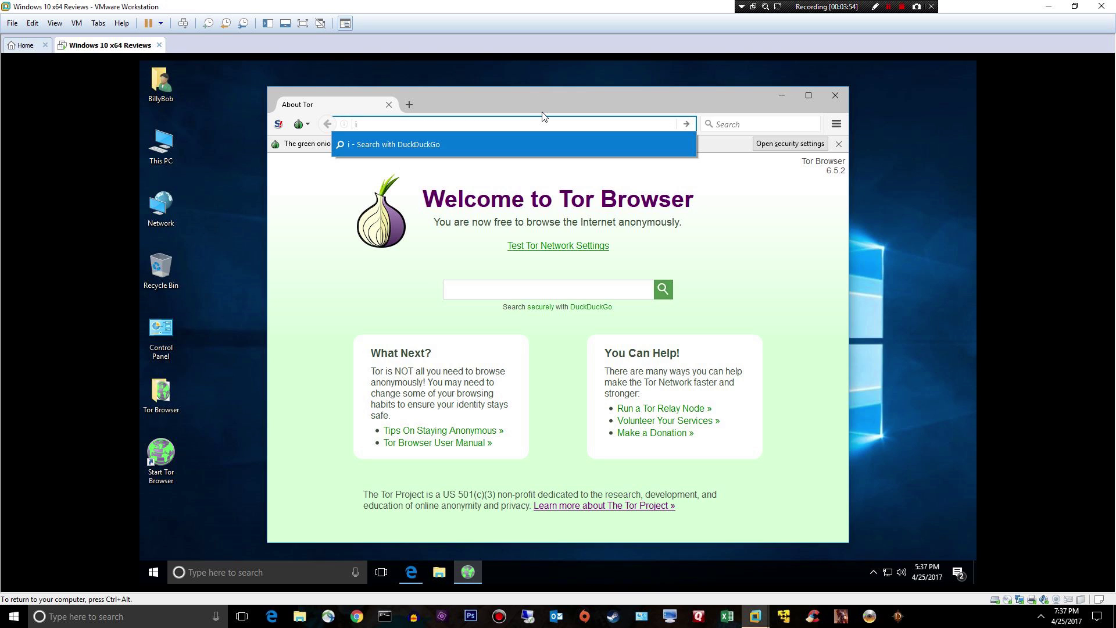
key("BackSpace")
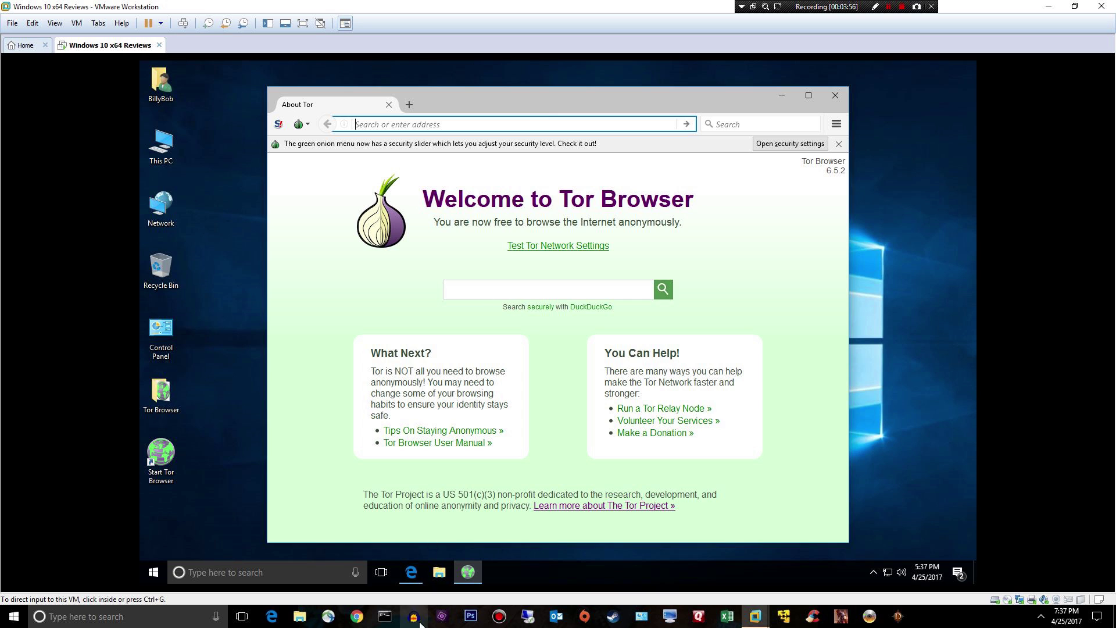
Switch to Microsoft Edge and open google.com.
left_click(411, 572)
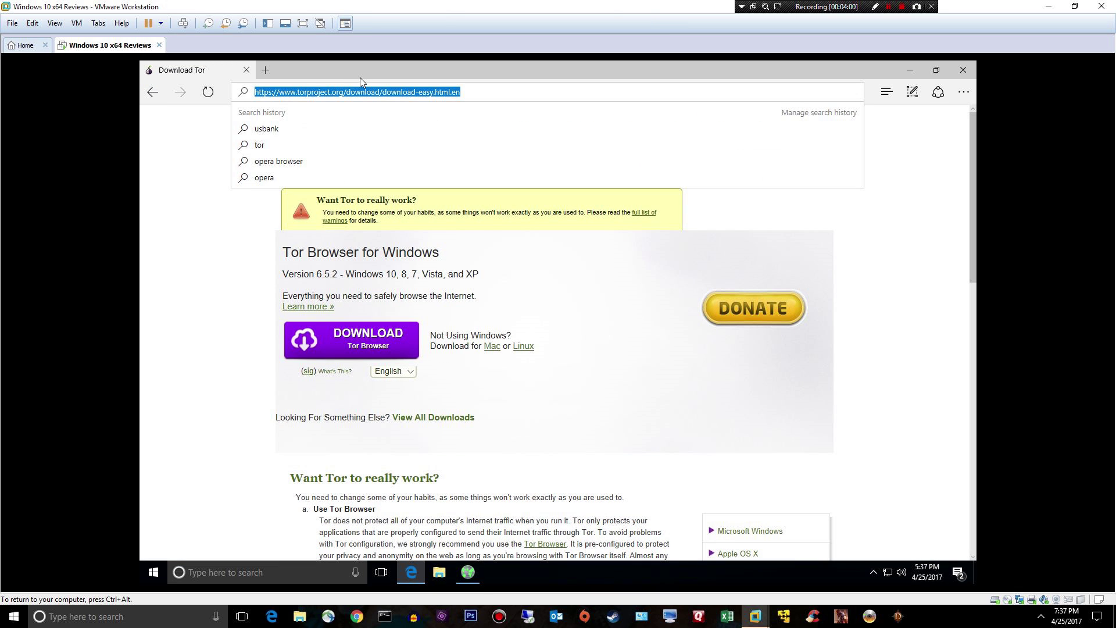
type("google.c")
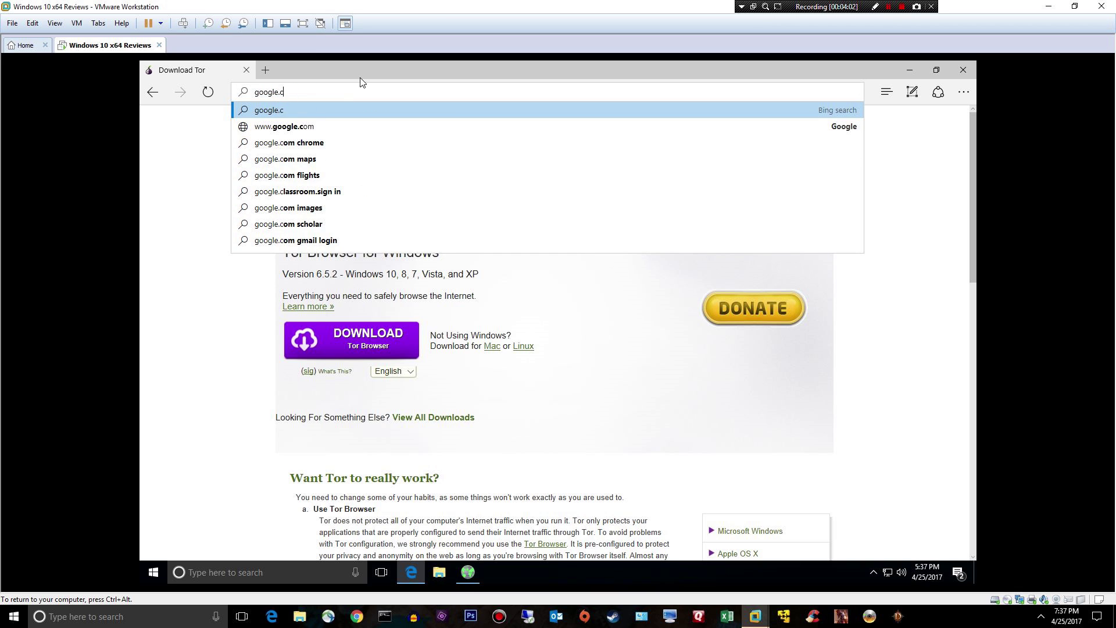
type("om")
key("Return")
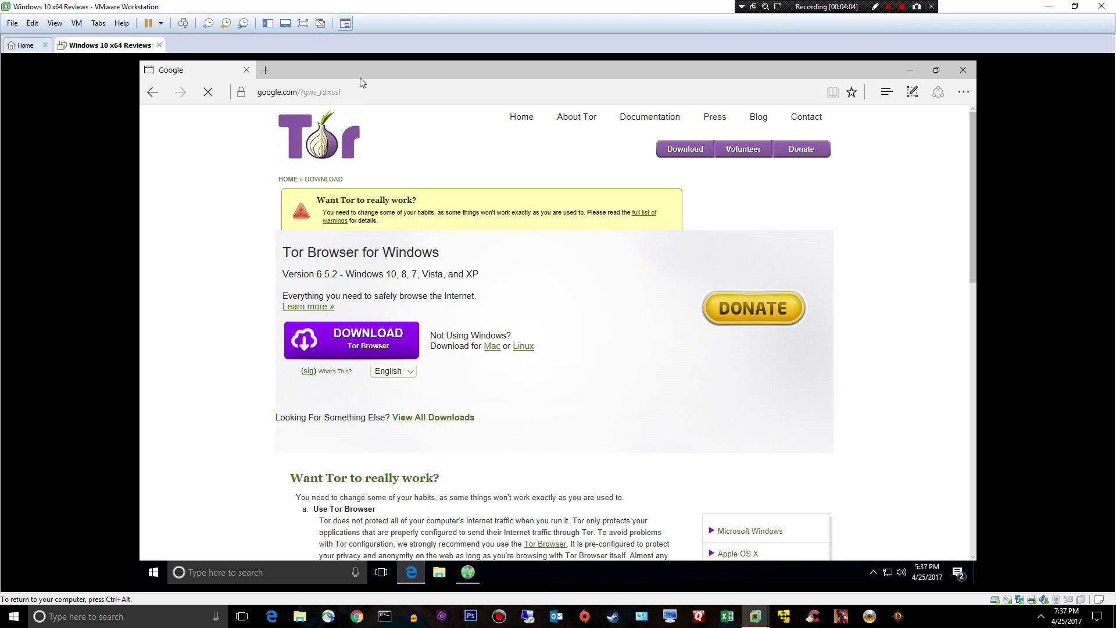
Search Google for "my ip", highlight the public IP address, and return to Tor Browser.
type("my ")
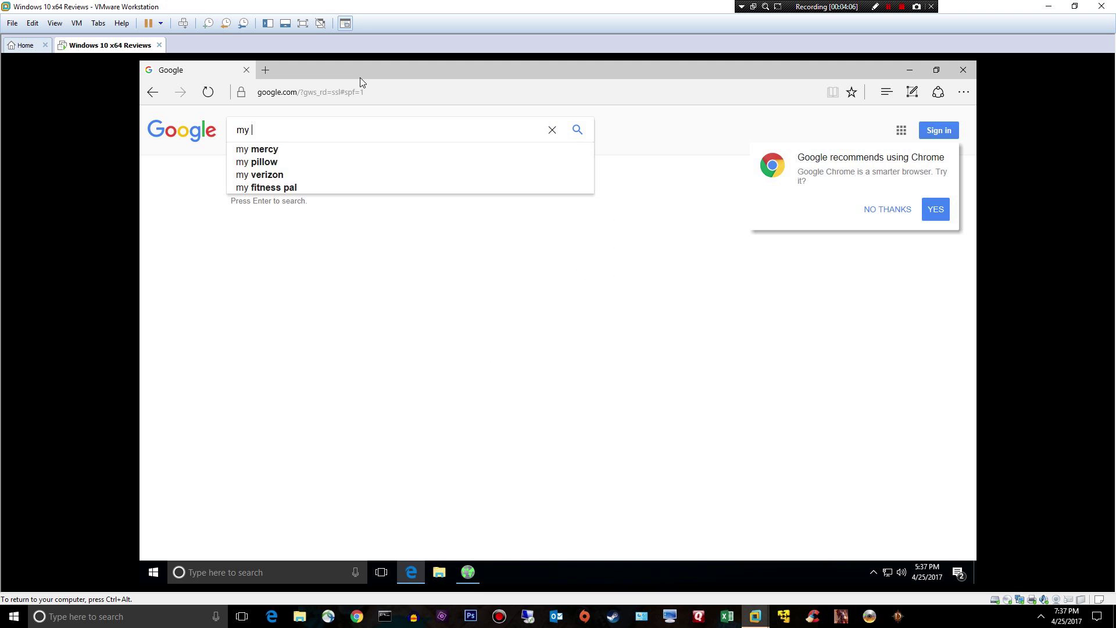
type("ip")
key("Return")
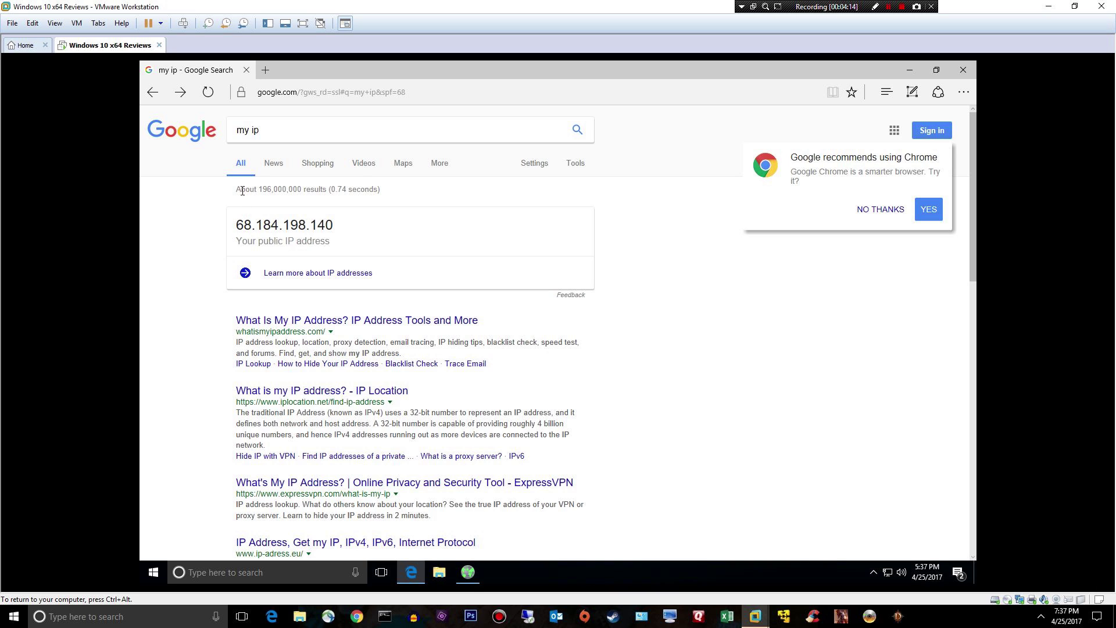
left_click_drag(237, 223, 339, 223)
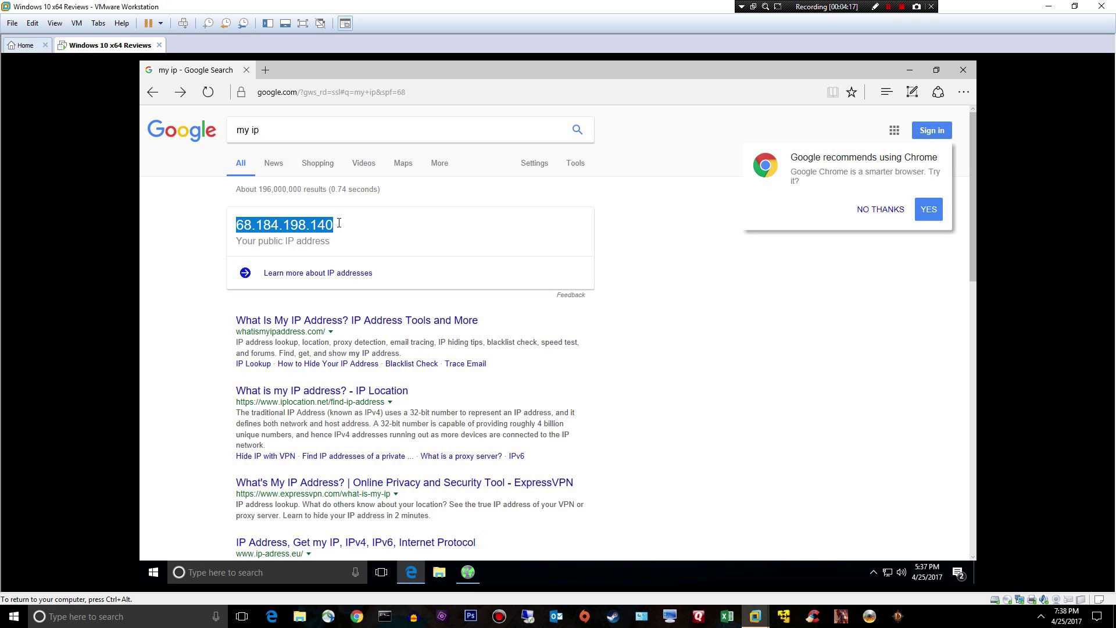
left_click(910, 70)
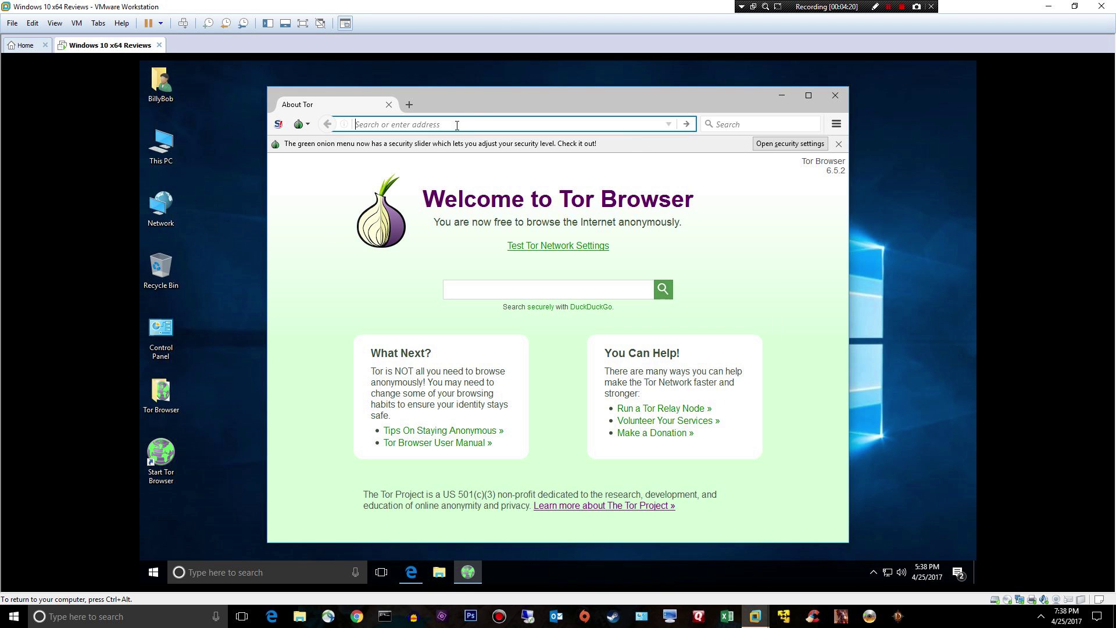
type("google.com")
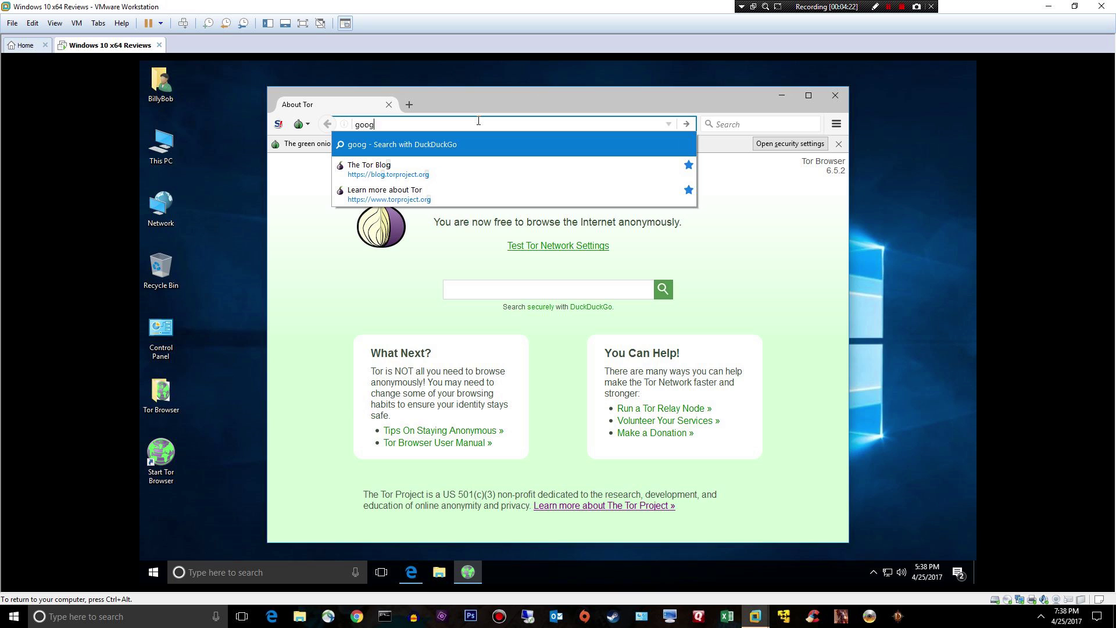
key("BackSpace")
key("BackSpace")
key("BackSpace")
key("BackSpace")
key("BackSpace")
key("BackSpace")
key("BackSpace")
key("BackSpace")
key("BackSpace")
Open ipleak.net in Tor Browser and maximize the browser window.
type("ip;e")
key("BackSpace")
key("BackSpace")
type("leak. n")
key("BackSpace")
key("BackSpace")
type("net")
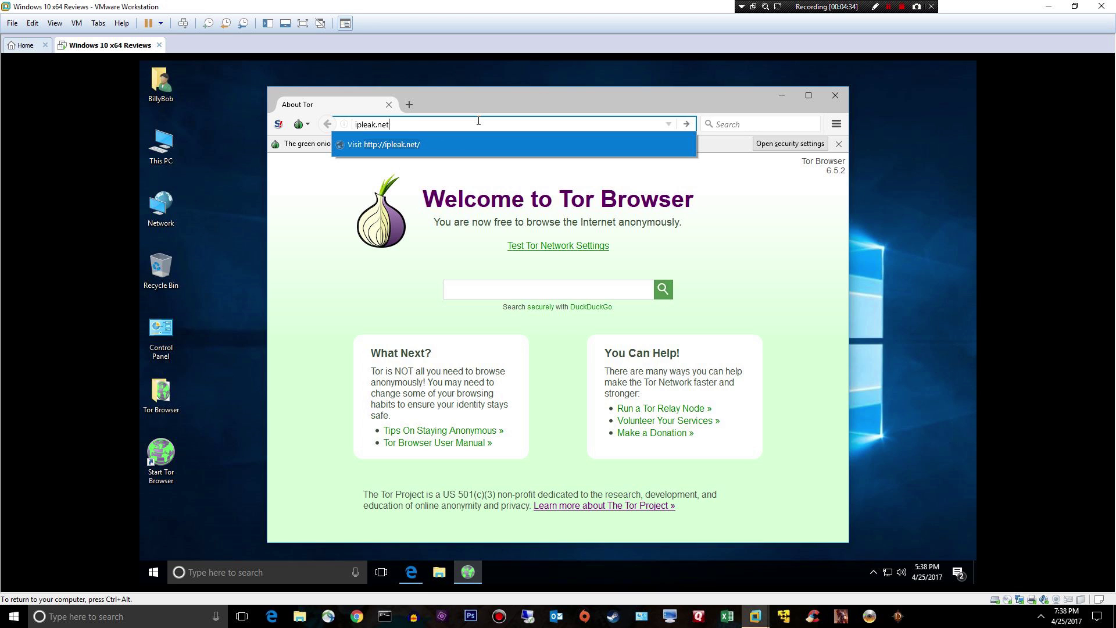
key("Return")
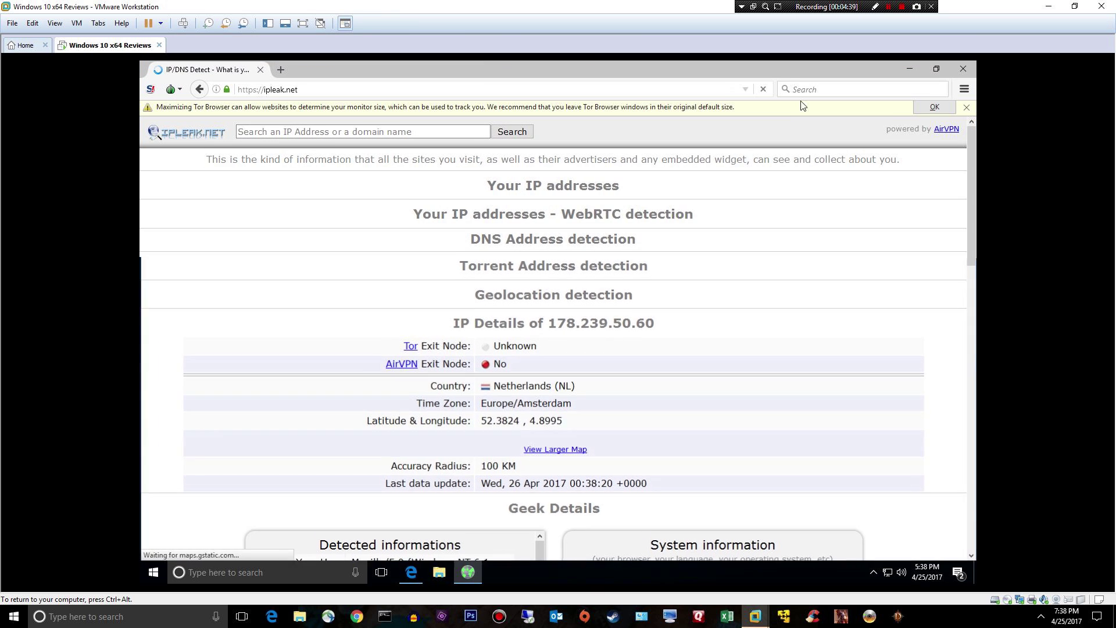
left_click(808, 95)
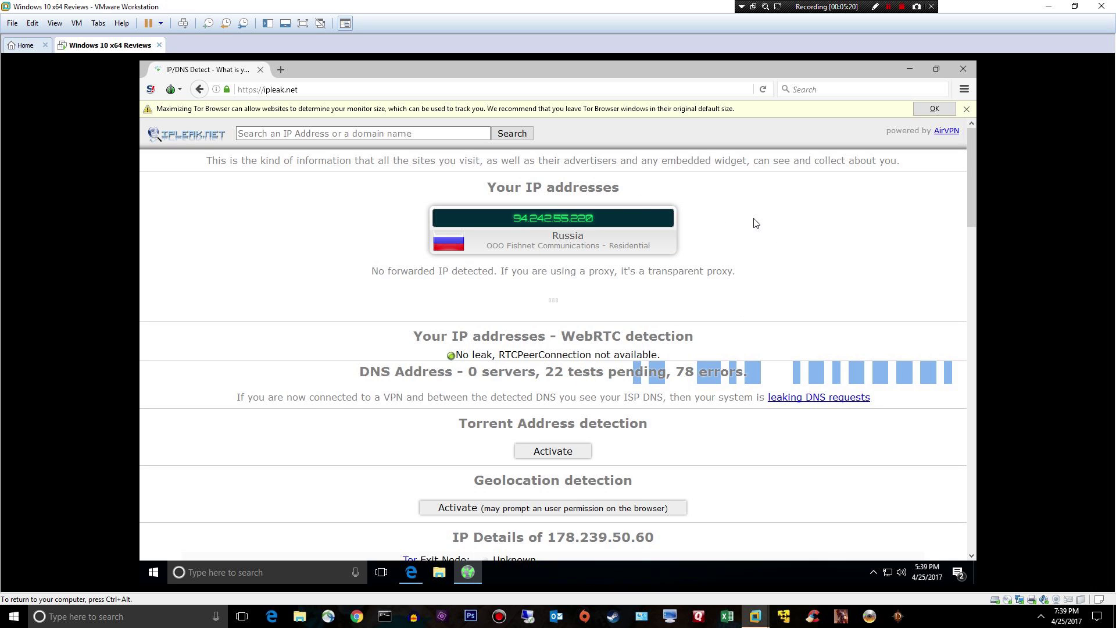
Examine the detected IP address, WebRTC and DNS results, and IP location details on the ipleak.net page.
scroll(755, 224, "down", 4)
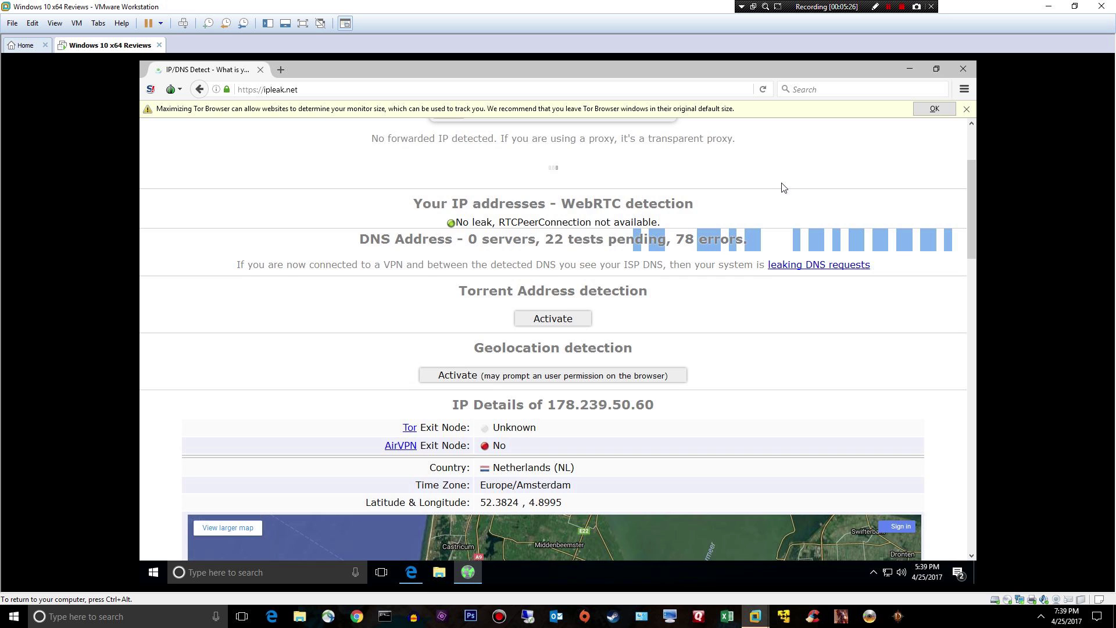
scroll(783, 187, "down", 4)
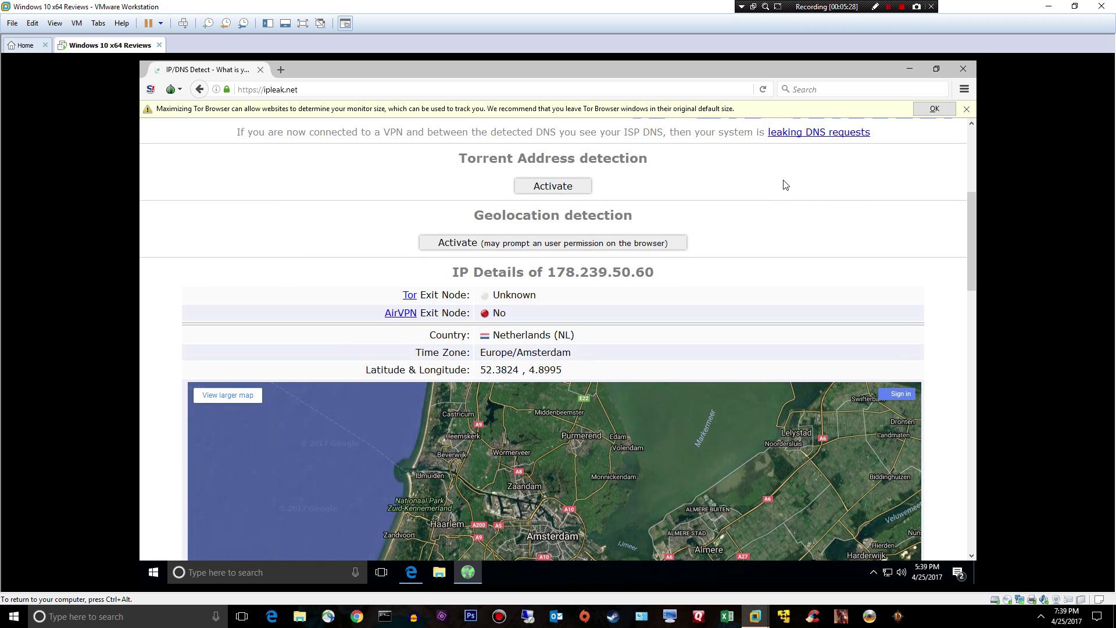
scroll(783, 176, "up", 8)
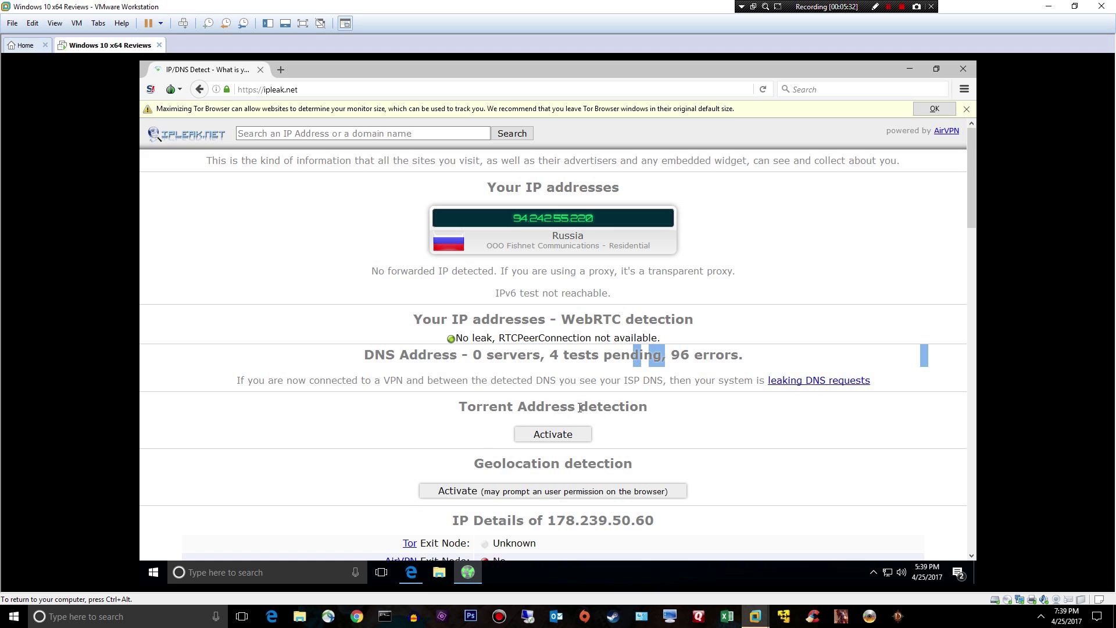
Load yahoo.com in the current Tor Browser tab to see which regional version is served.
left_click(335, 85)
type("yahoo.com")
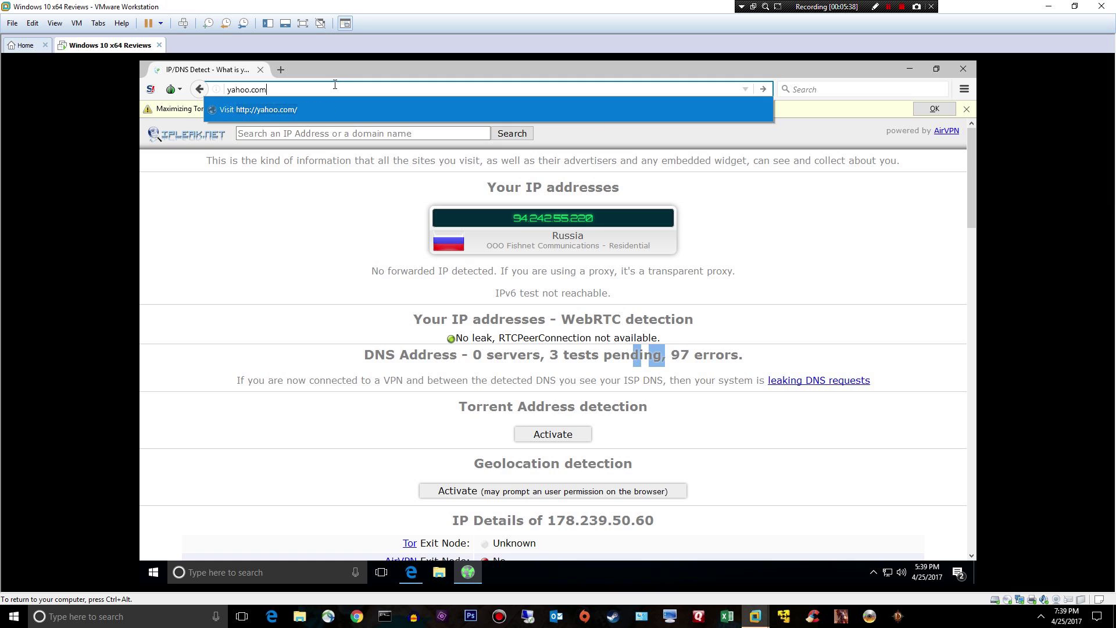
key("Return")
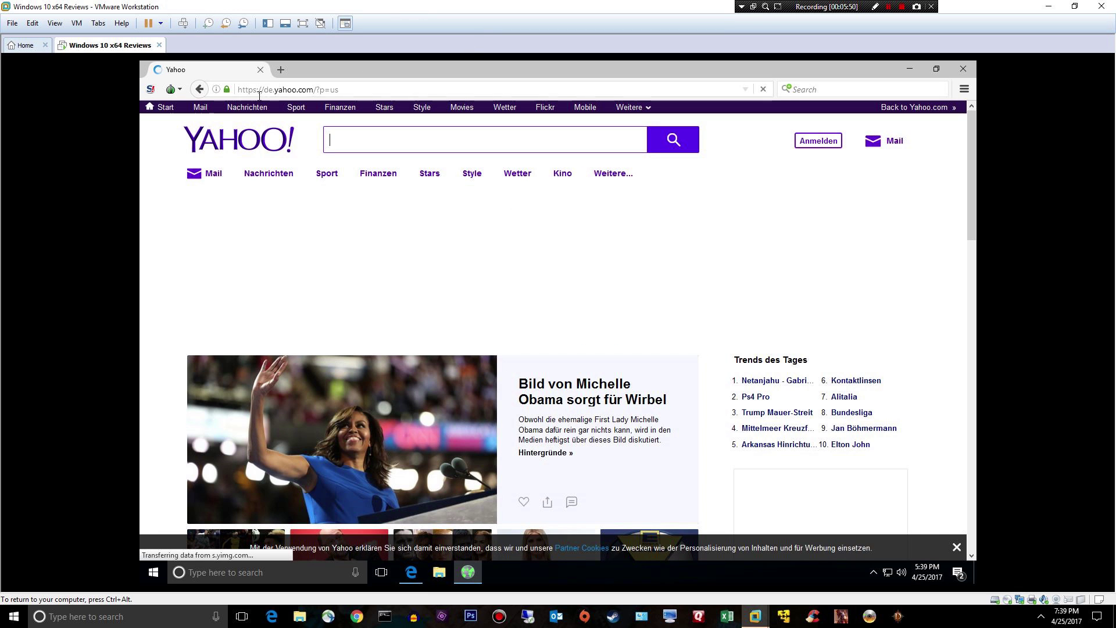
Load google.com in the same tab and inspect the regional address it redirects to.
left_click(357, 91)
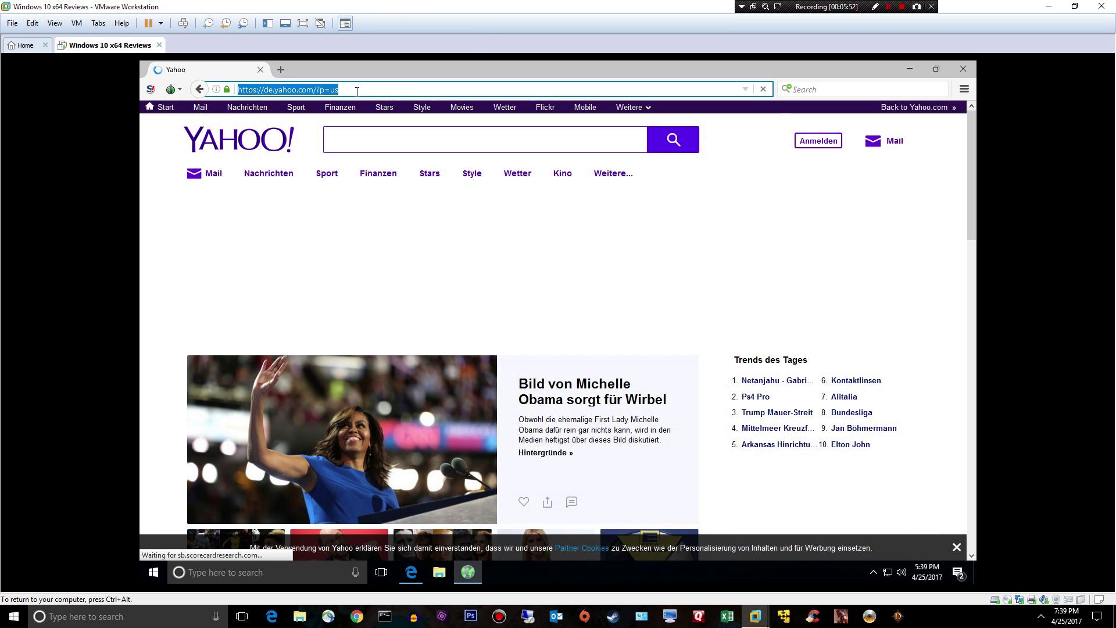
type("google.co")
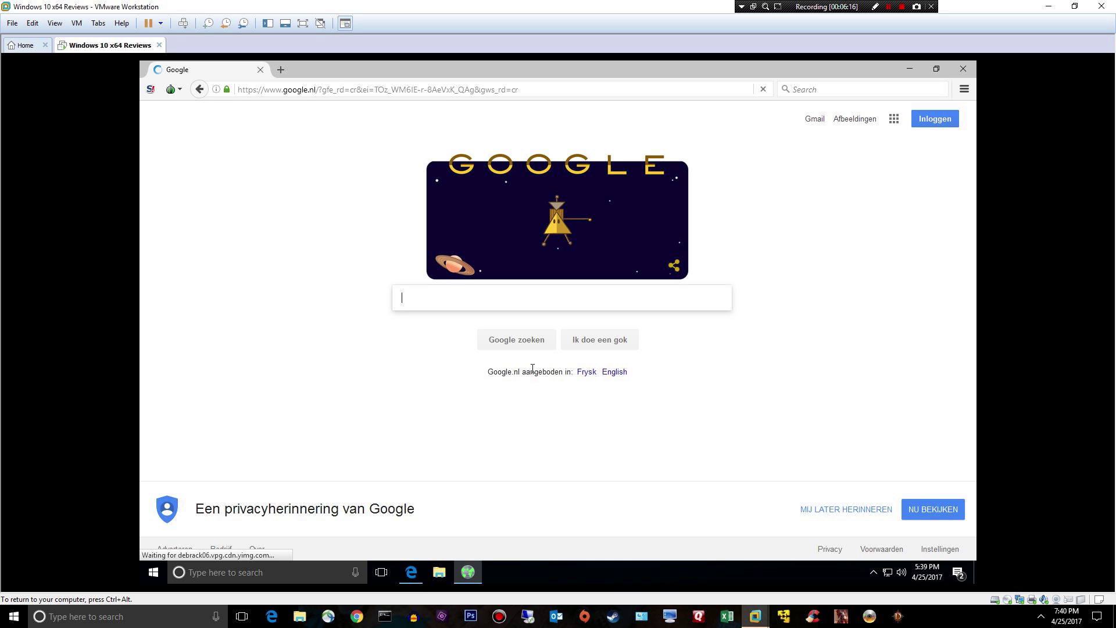
left_click(396, 89)
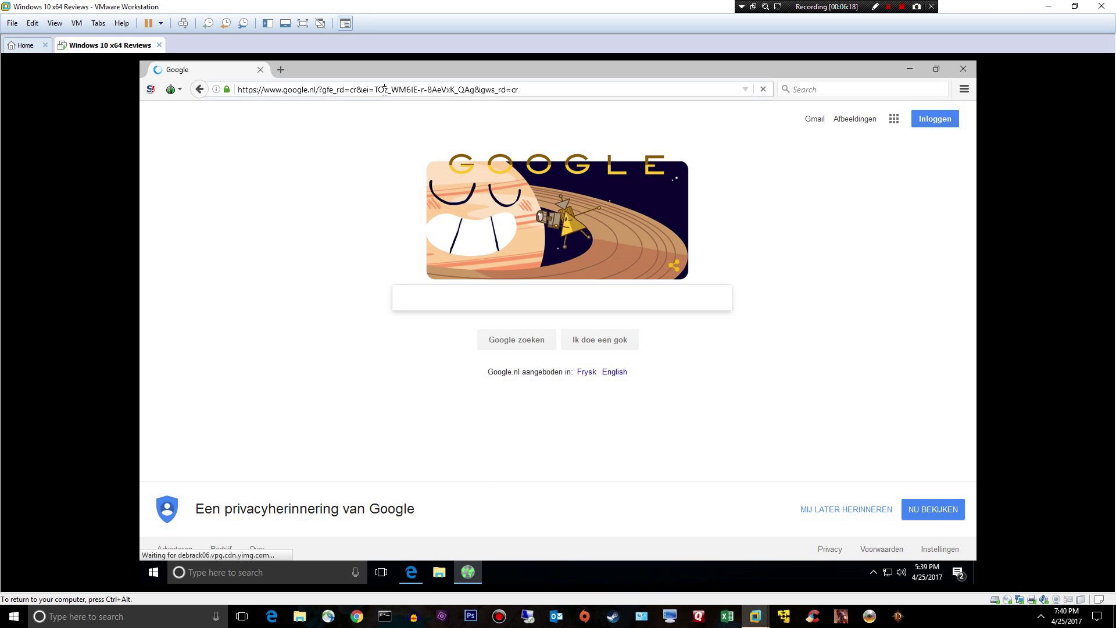
Close the Tor Browser window and select the Start Tor Browser shortcut on the desktop.
left_click(916, 72)
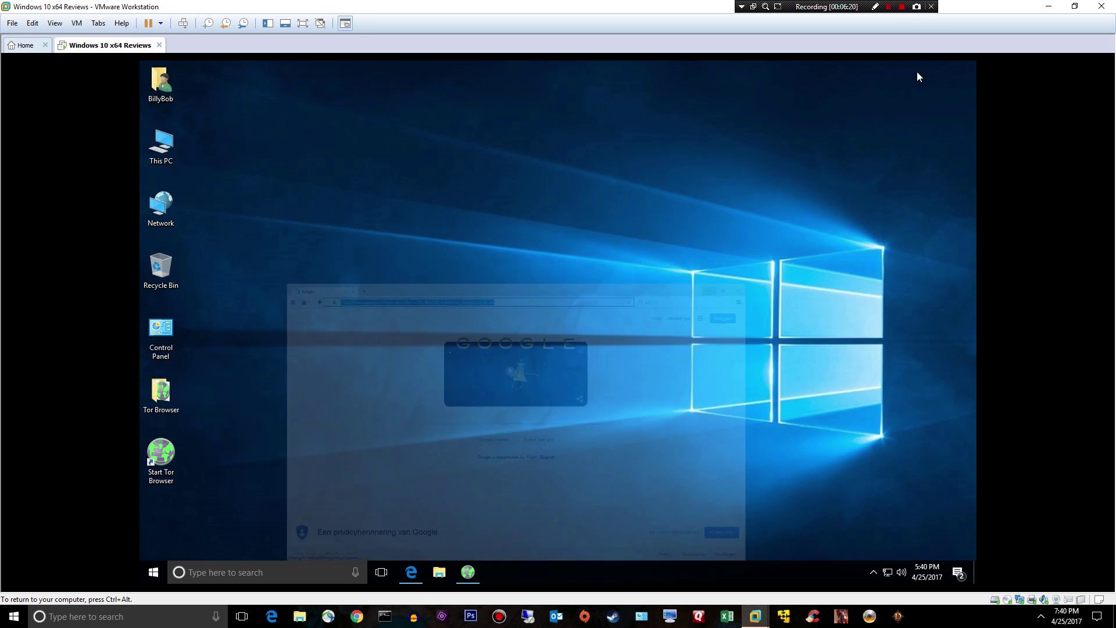
left_click(468, 571)
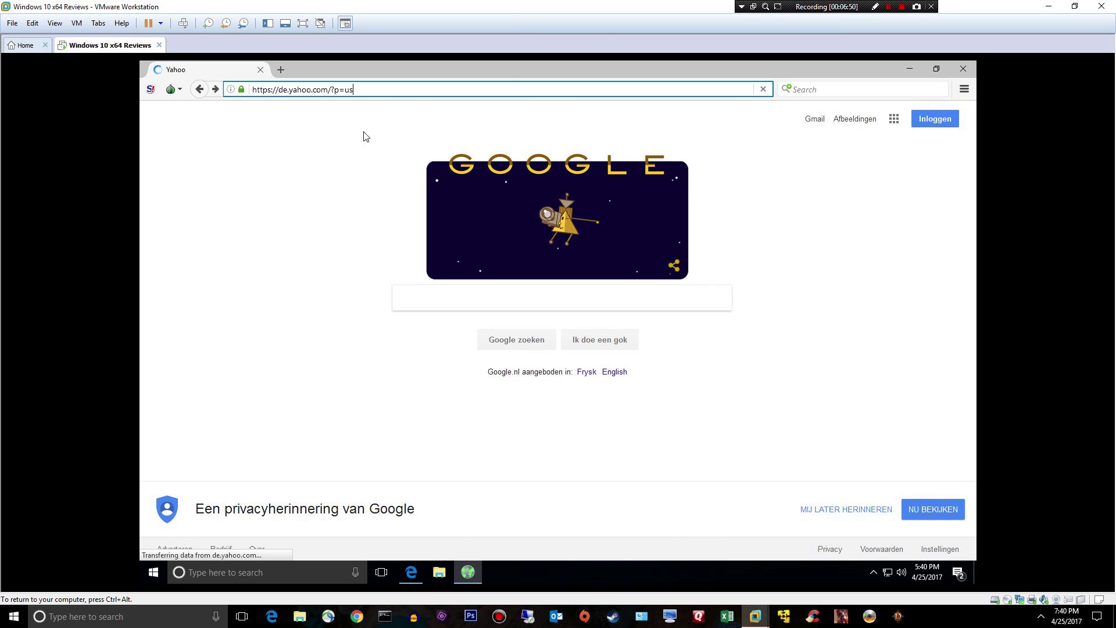
left_click(963, 68)
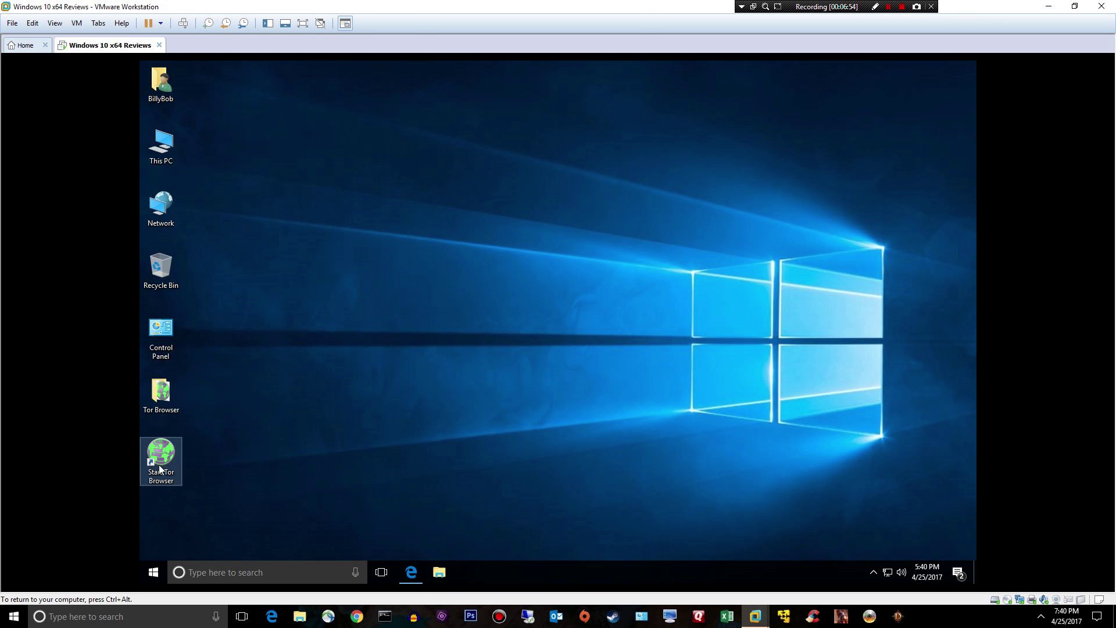
mouse_move(167, 459)
left_mouse_down()
mouse_move(233, 417)
mouse_move(158, 446)
left_mouse_up()
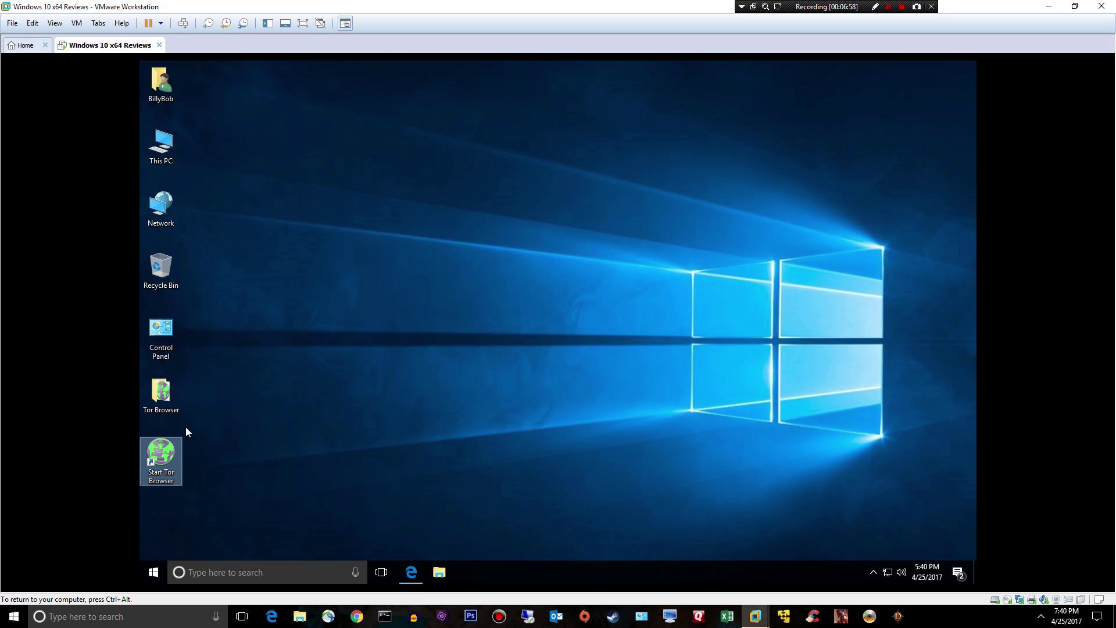